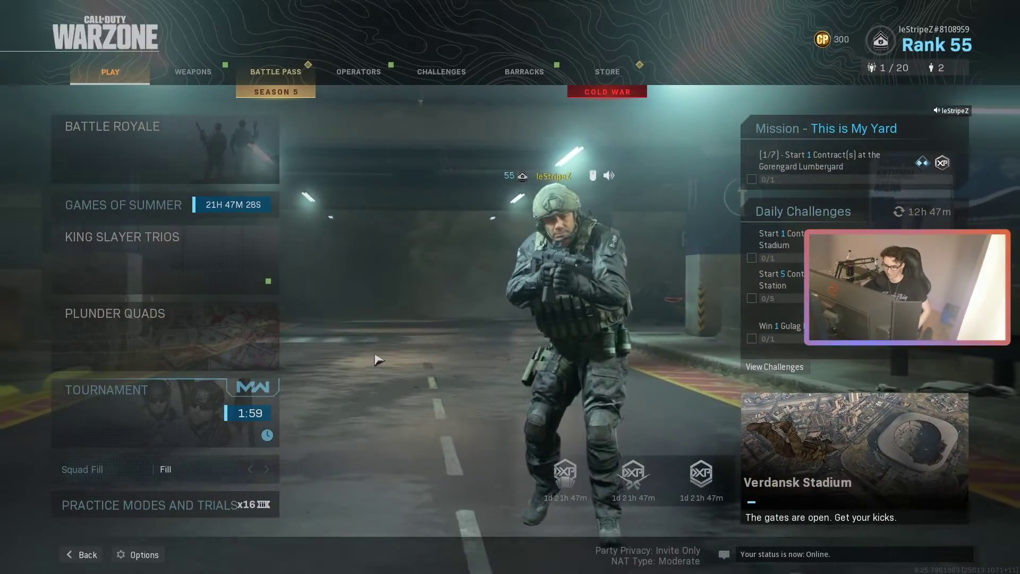
# Open the game options and review the graphics settings from the display section through to the post-processing effects
pyautogui.click(139, 554)
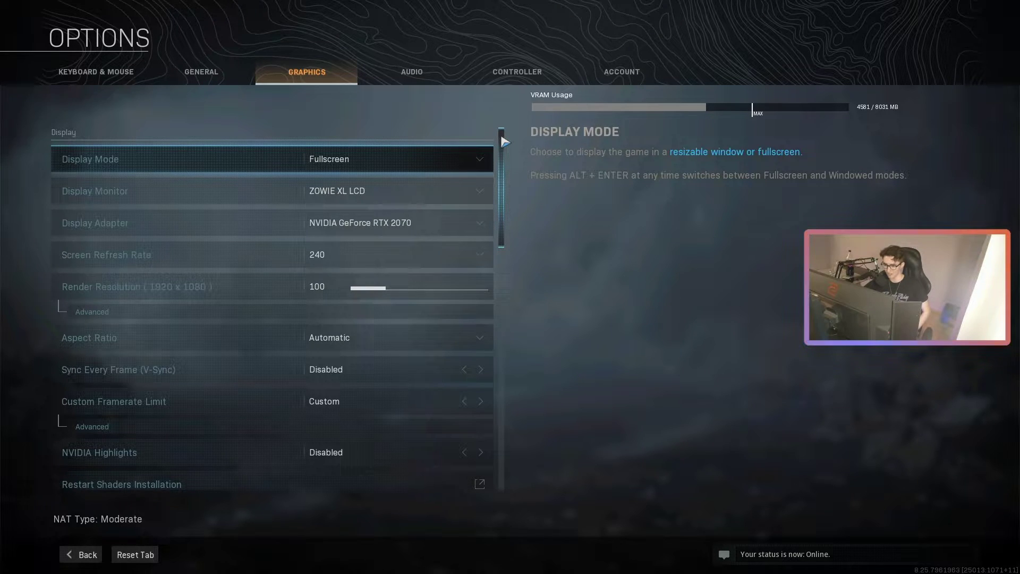
pyautogui.scroll(-2, 505, 141)
pyautogui.scroll(2, 502, 137)
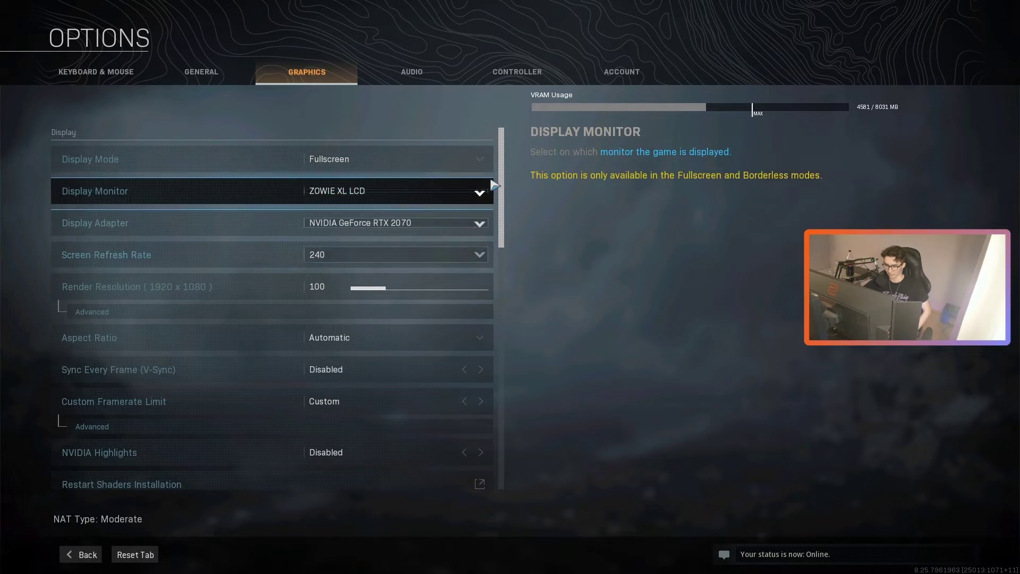
pyautogui.scroll(-1, 506, 166)
pyautogui.scroll(-1, 506, 165)
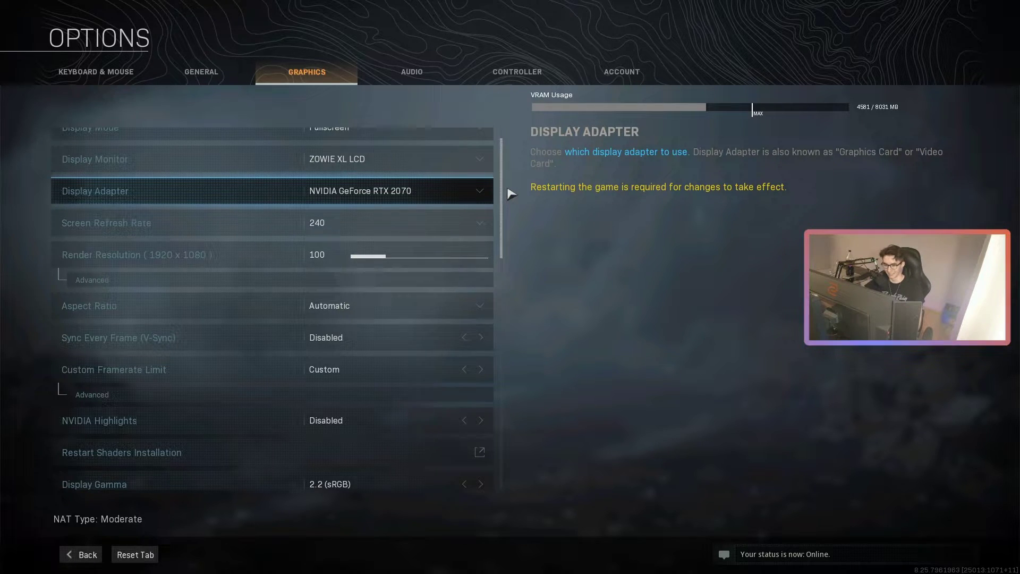
pyautogui.moveTo(507, 190); pyautogui.dragTo(503, 229)
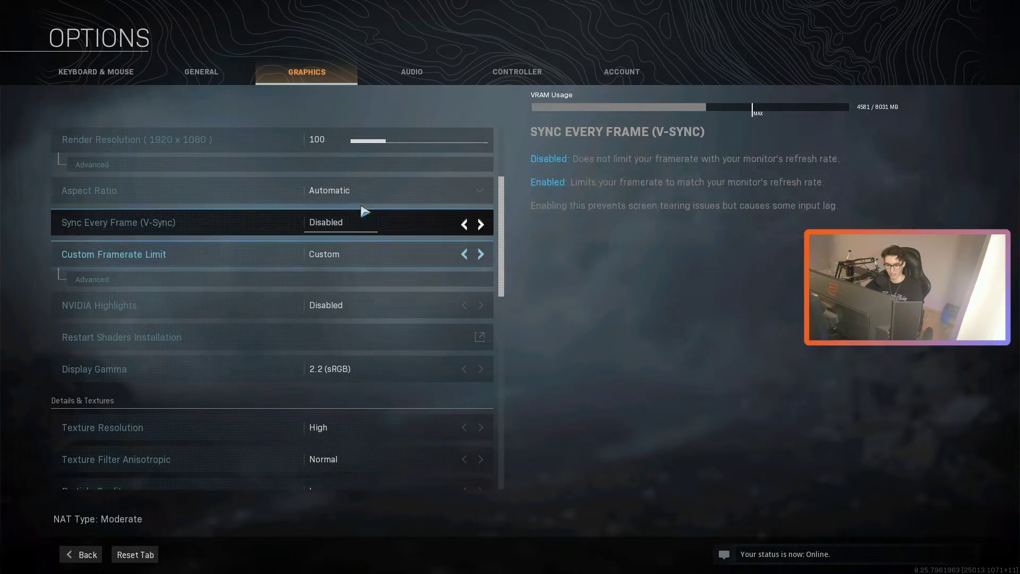
pyautogui.moveTo(504, 191); pyautogui.dragTo(504, 273)
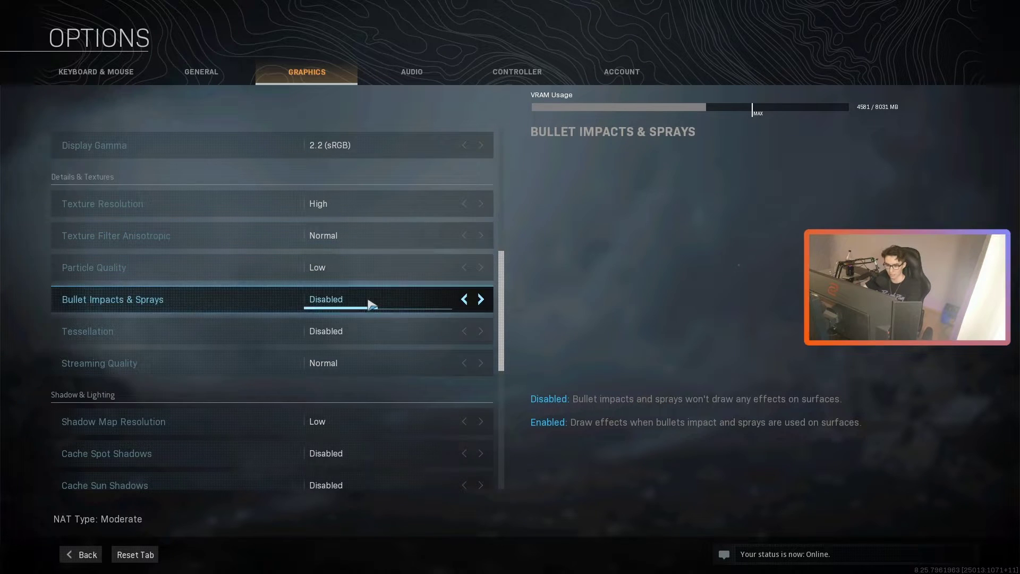
pyautogui.moveTo(503, 322); pyautogui.dragTo(505, 377)
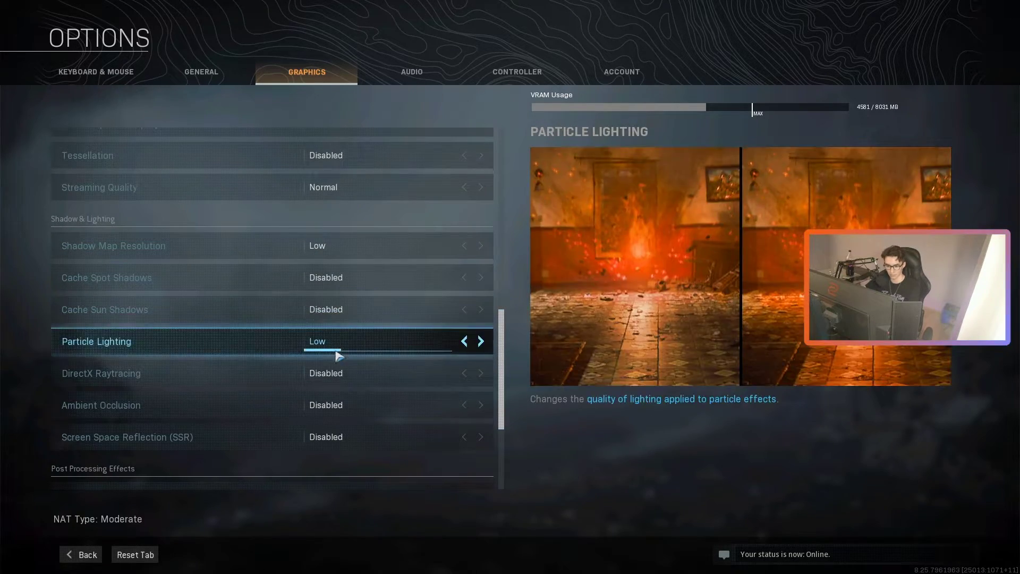
pyautogui.moveTo(503, 382); pyautogui.dragTo(505, 424)
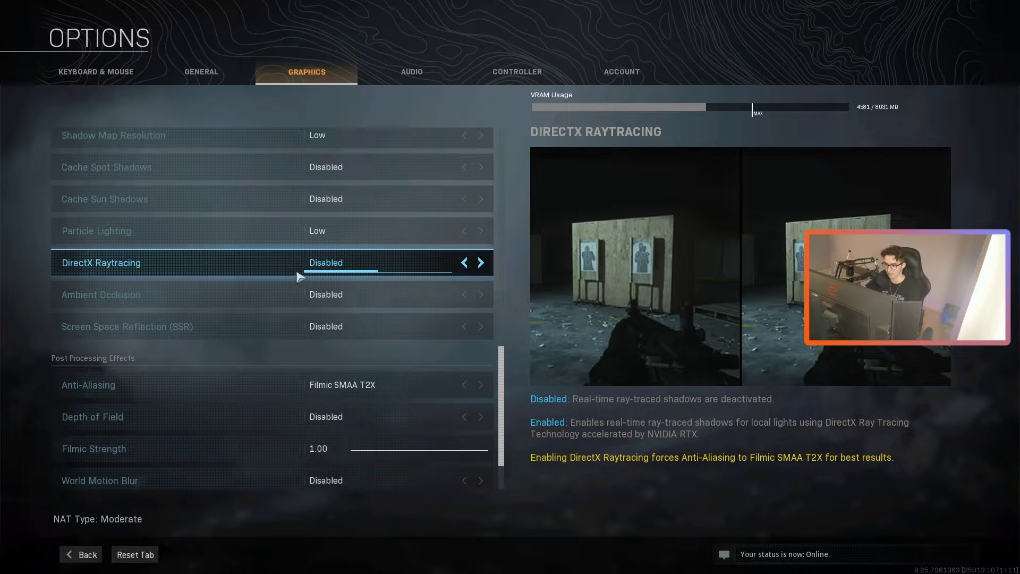
pyautogui.moveTo(503, 354); pyautogui.dragTo(503, 383)
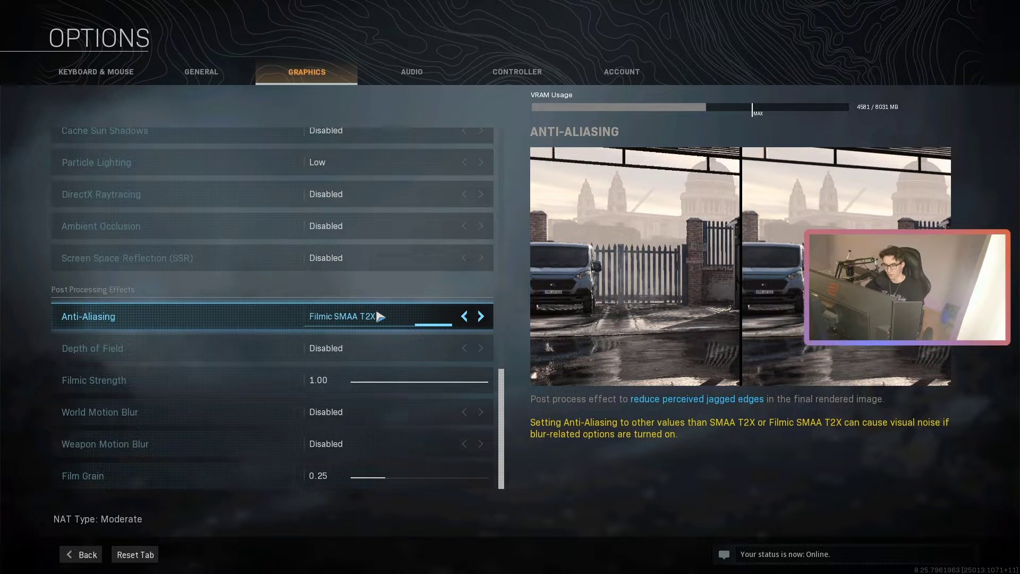
# Try SMAA T2X and SMAA 1X for Anti-Aliasing, return to Filmic SMAA T2X and apply the settings
pyautogui.click(466, 319)
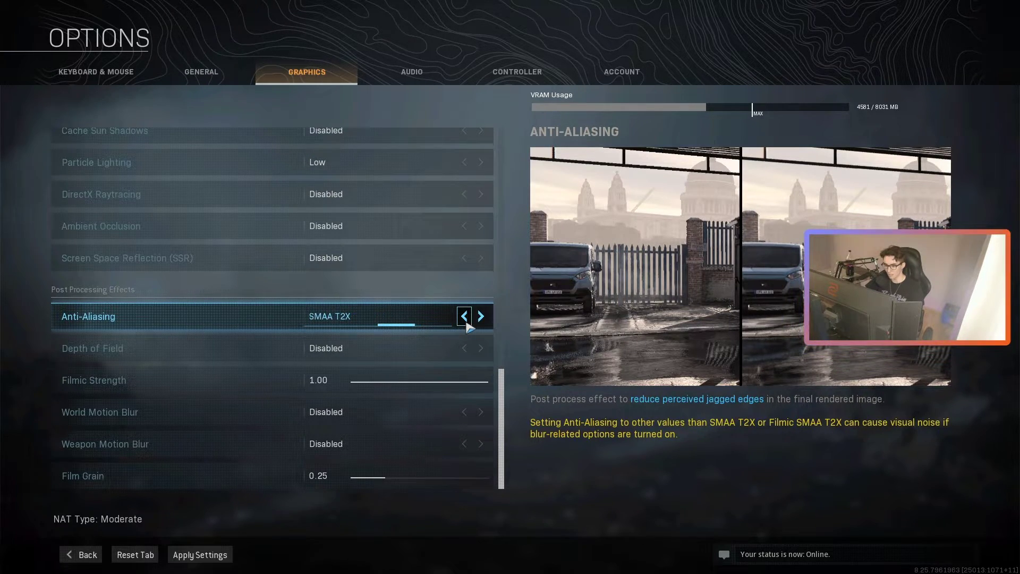
pyautogui.click(465, 321)
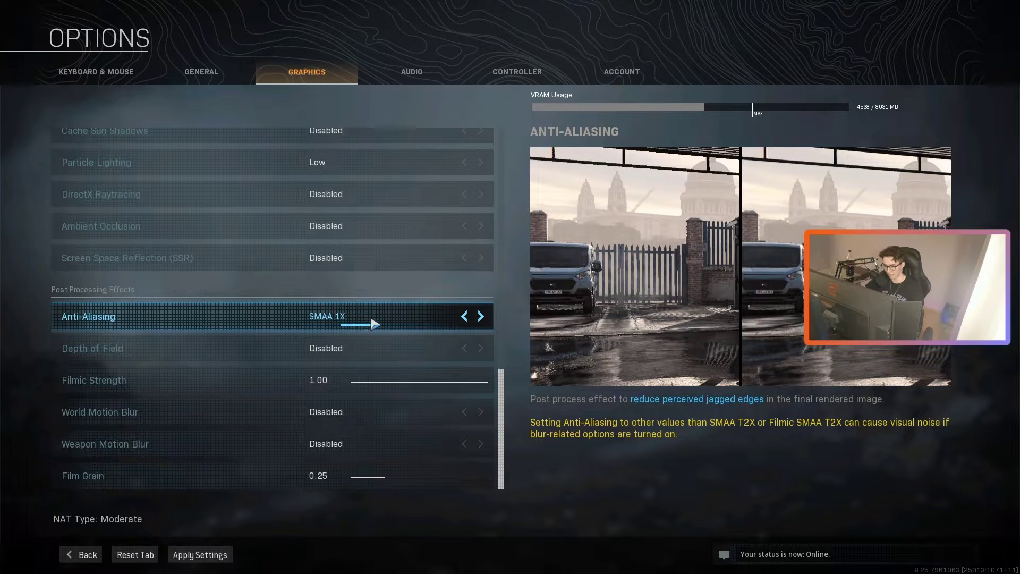
pyautogui.click(481, 317)
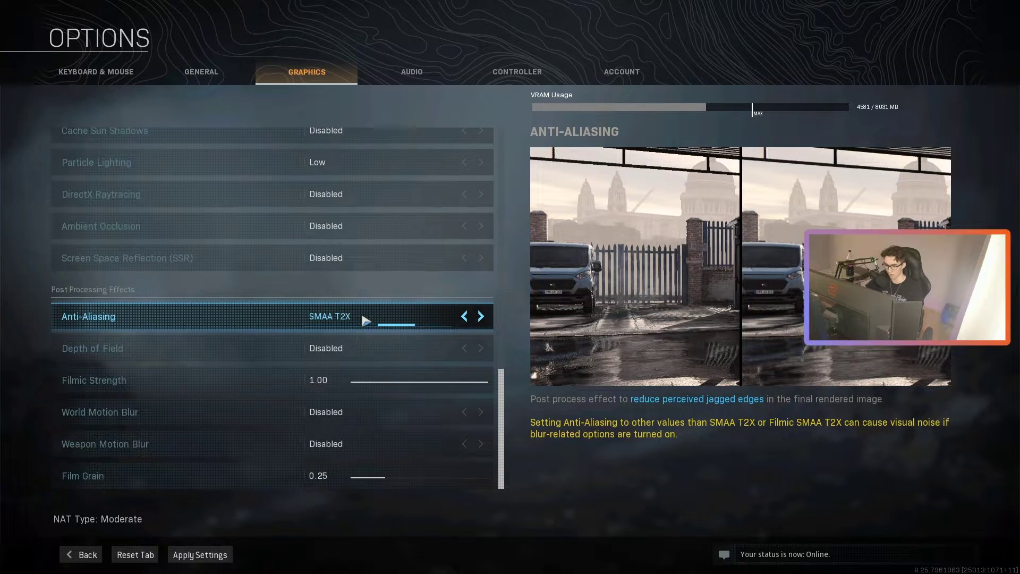
pyautogui.click(480, 317)
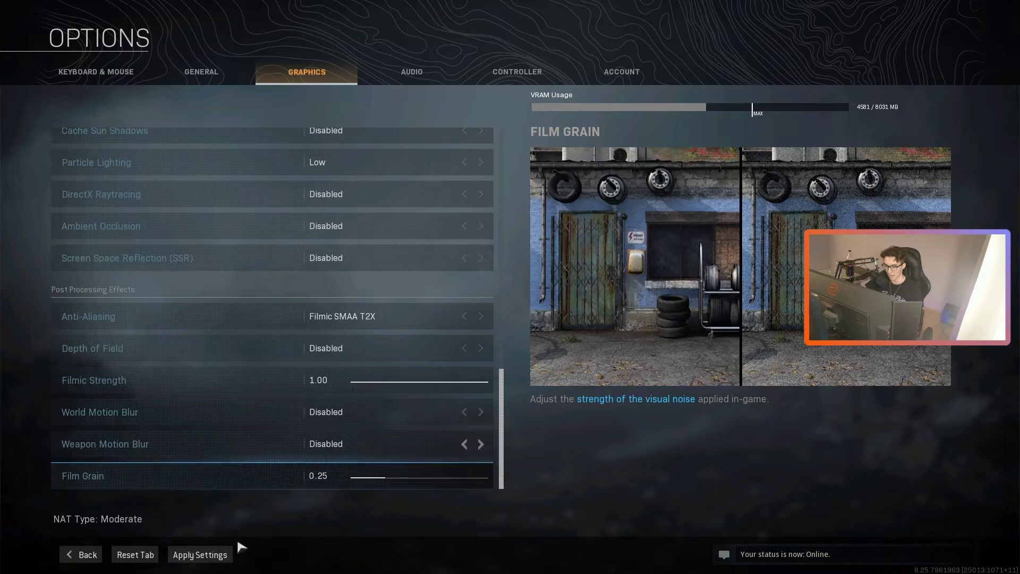
pyautogui.click(215, 555)
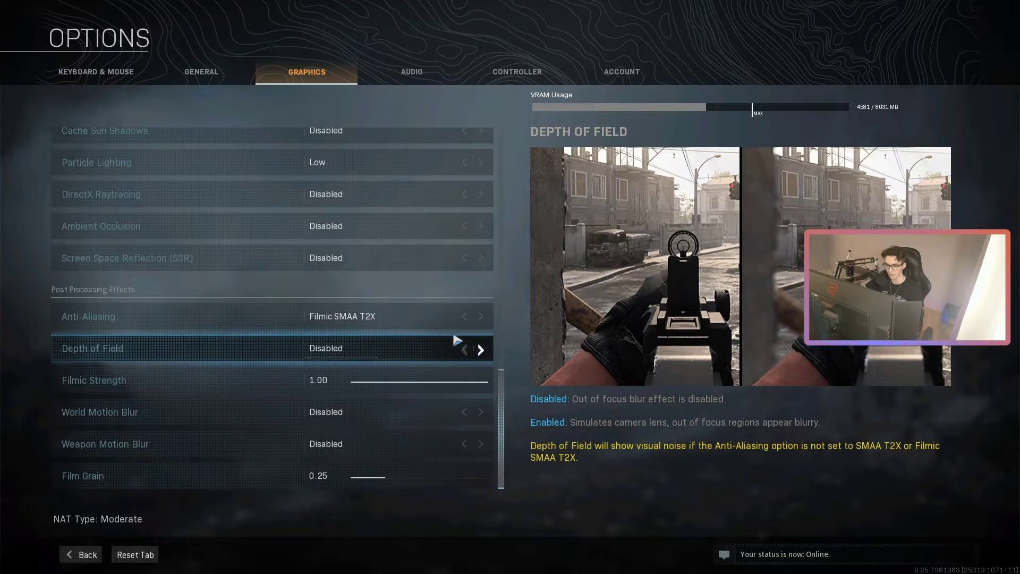
# Set Anti-Aliasing to Off in the post-processing effects
pyautogui.click(464, 318)
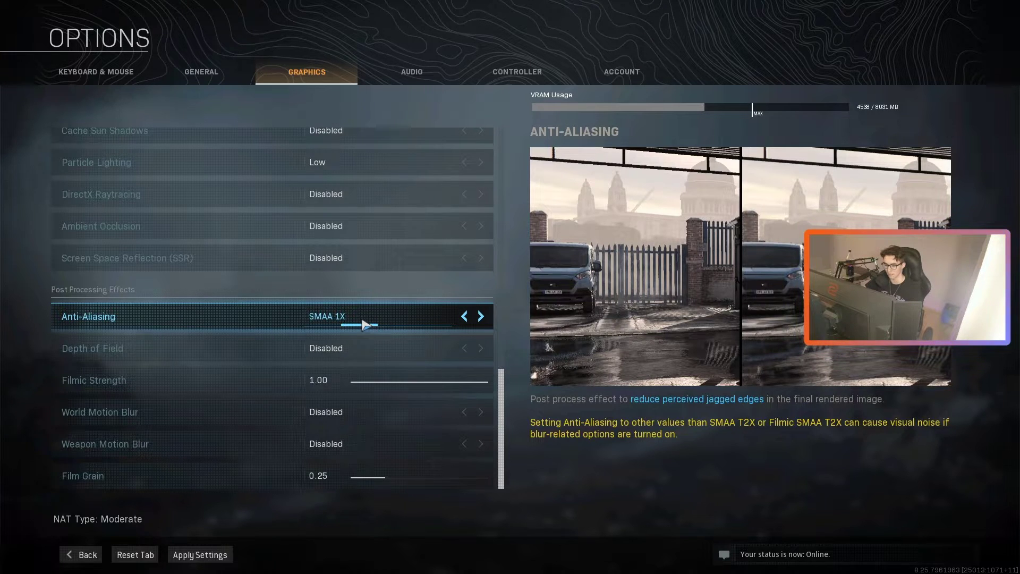
pyautogui.click(481, 317)
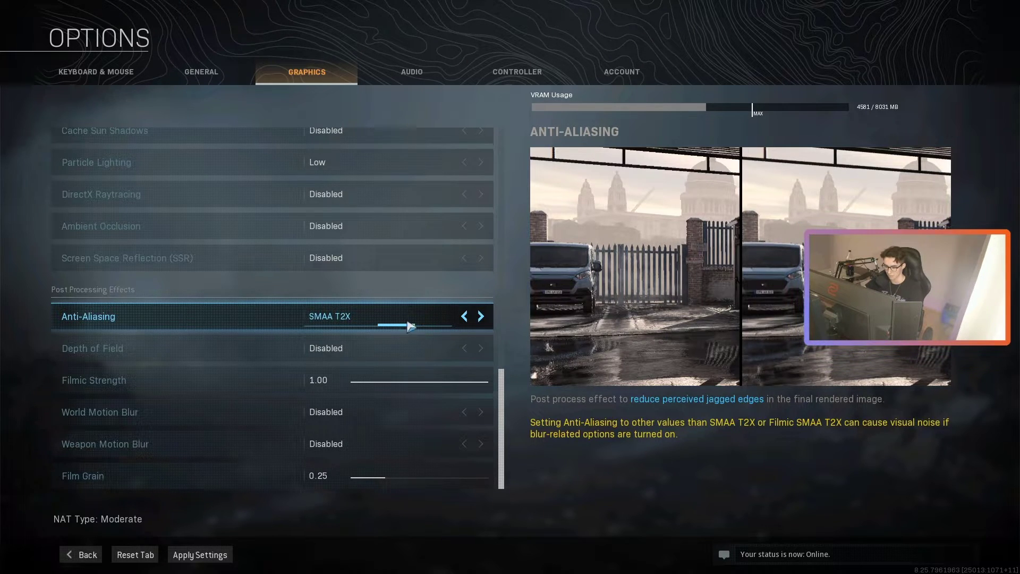
pyautogui.doubleClick(465, 317)
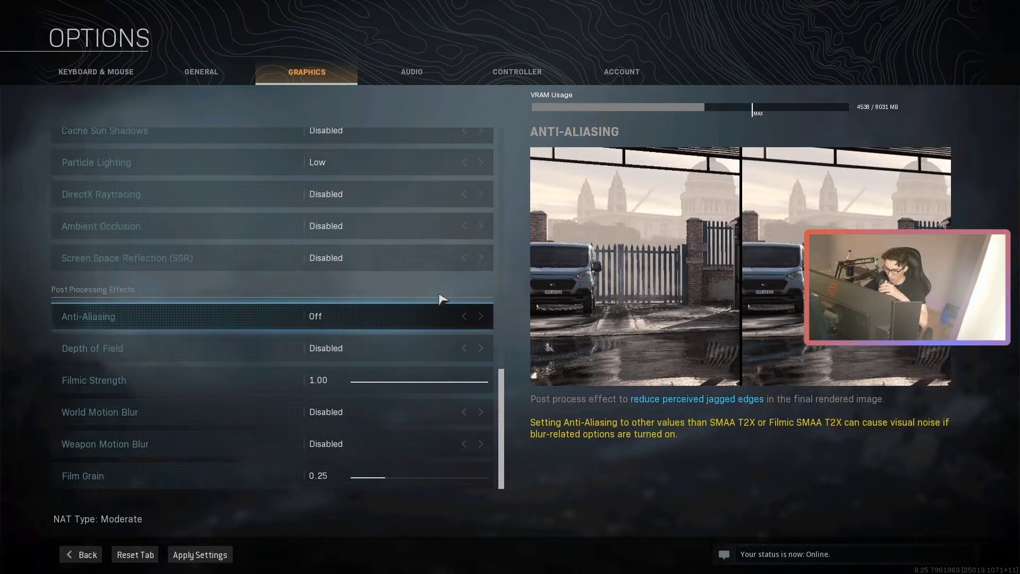
pyautogui.scroll(2, 443, 299)
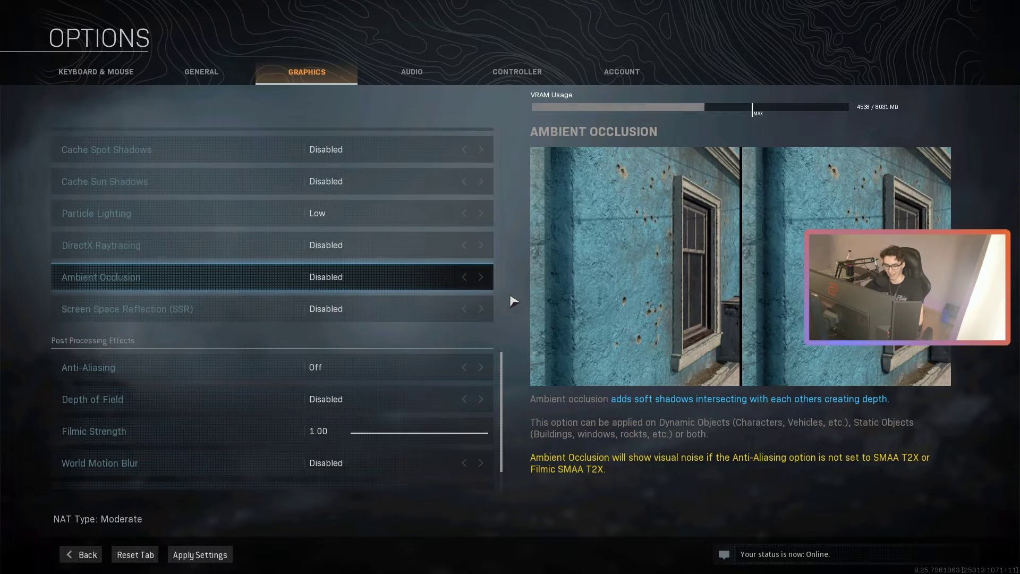
pyautogui.scroll(-2, 434, 317)
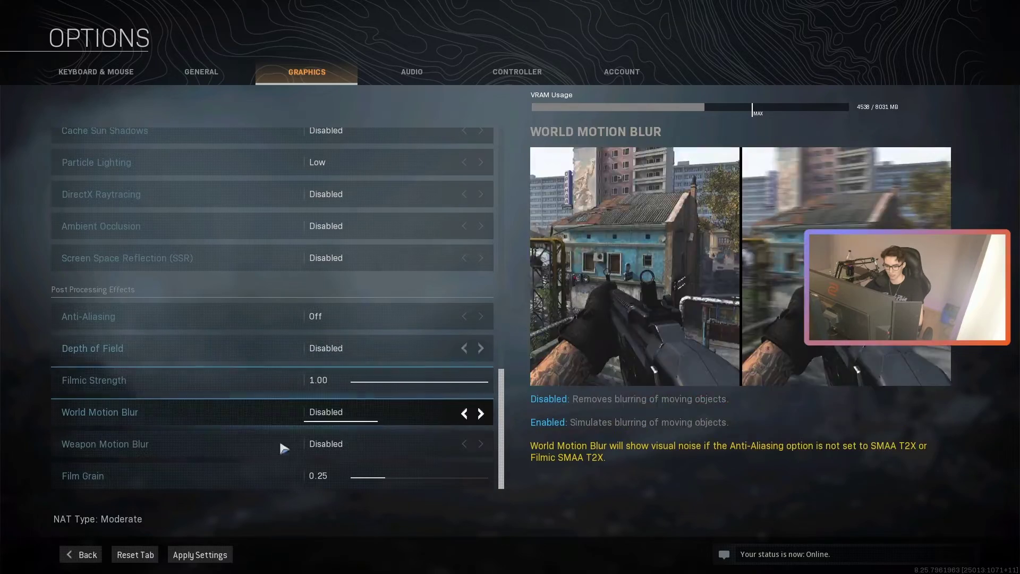
pyautogui.click(307, 380)
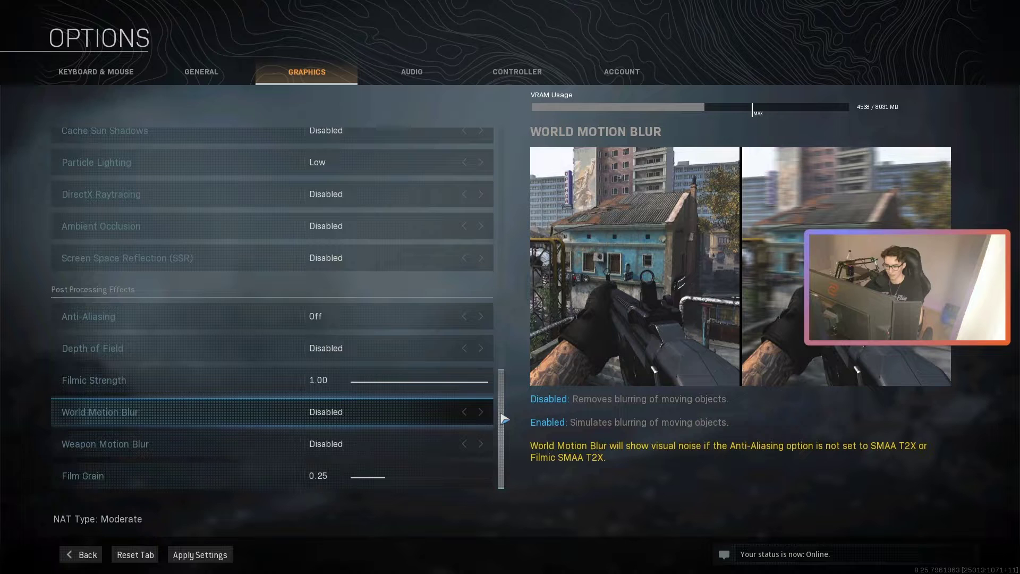
pyautogui.moveTo(503, 423); pyautogui.dragTo(501, 126)
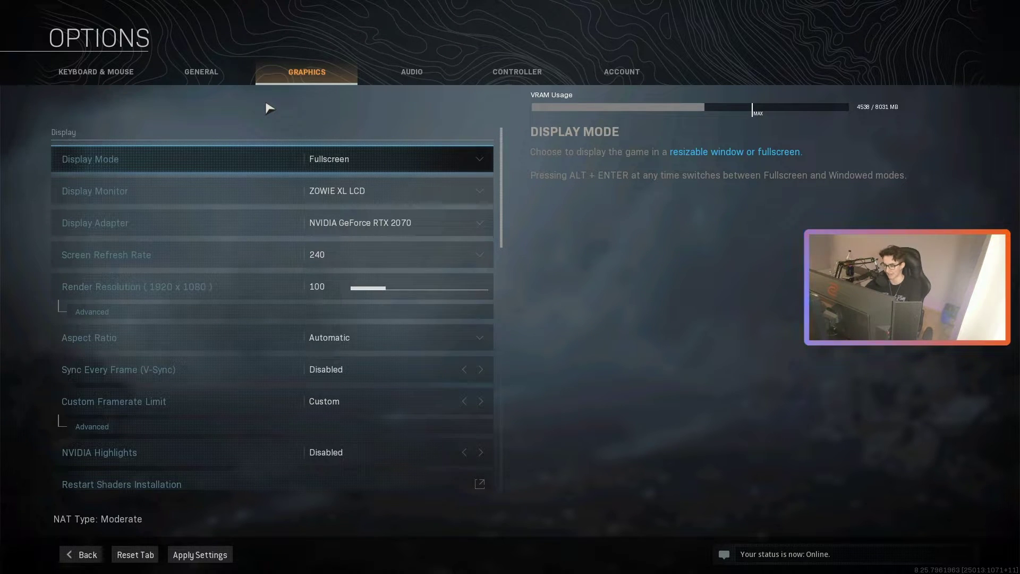
# Switch to the Battle.net launcher and open the game settings for Call of Duty: Modern Warfare
pyautogui.hotkey('alt', 'Tab')
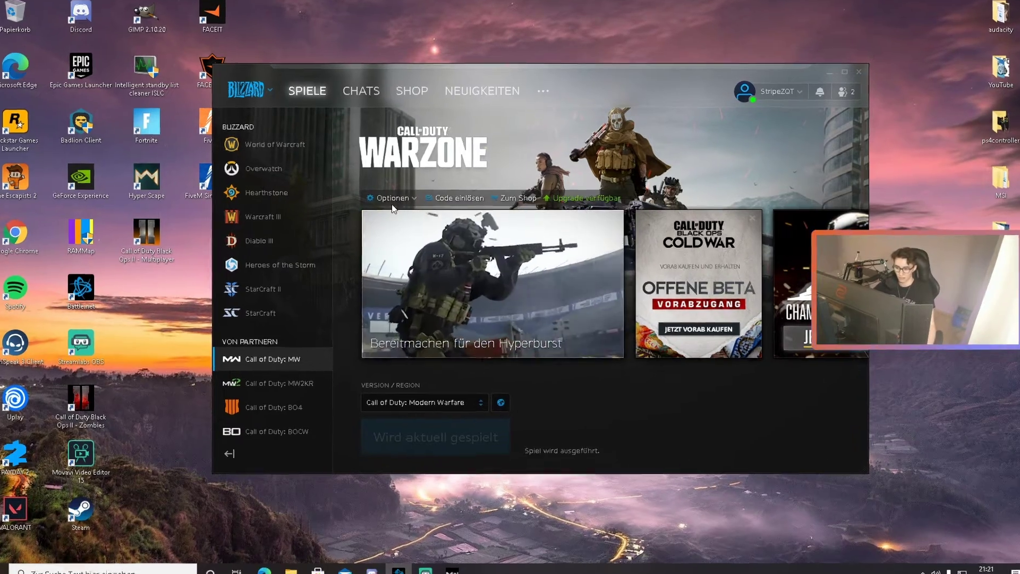
pyautogui.click(398, 199)
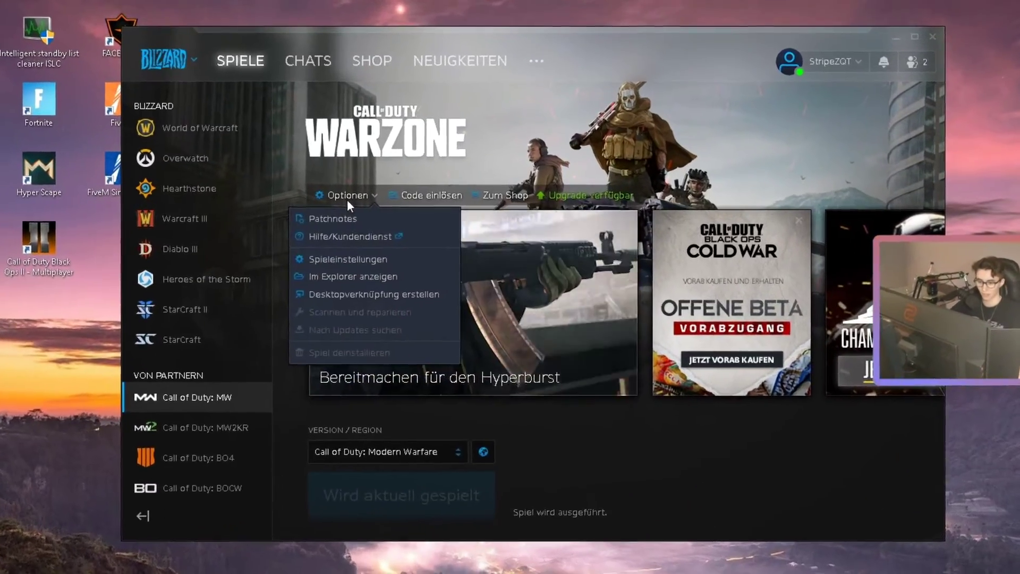
pyautogui.click(381, 248)
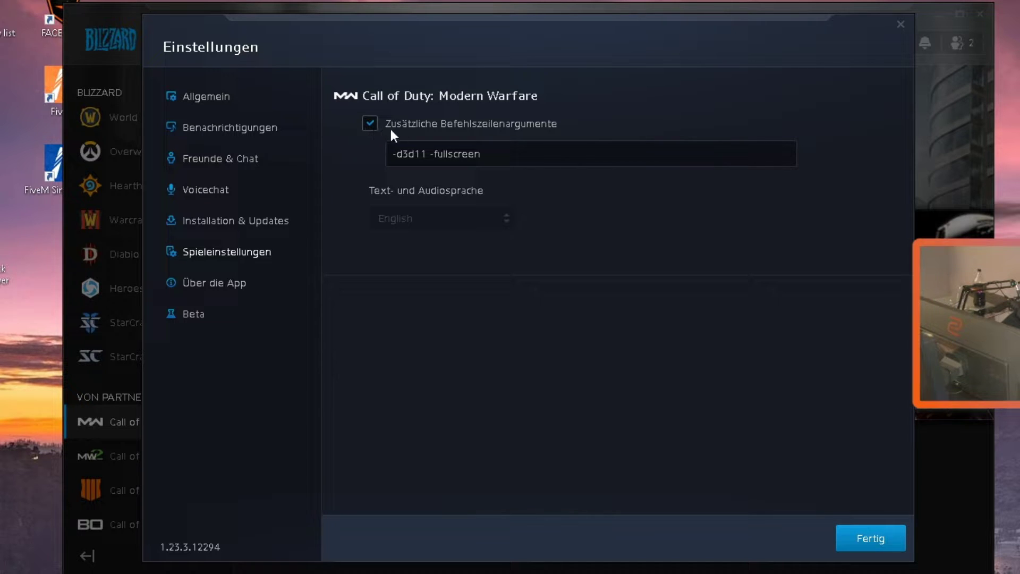
# Inspect the additional command-line arguments of Call of Duty: Modern Warfare and close the settings
pyautogui.click(423, 144)
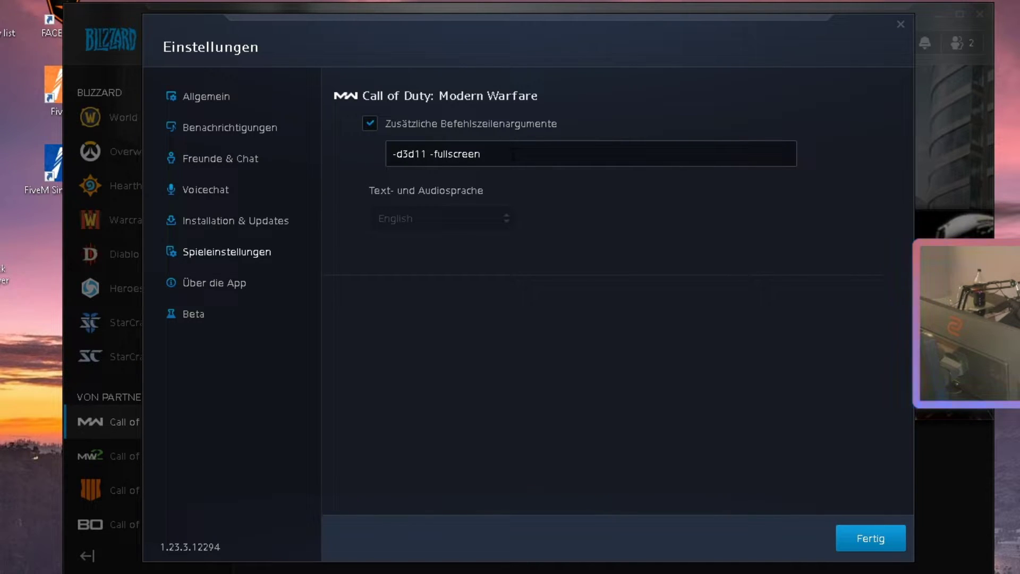
pyautogui.moveTo(481, 153); pyautogui.dragTo(392, 153)
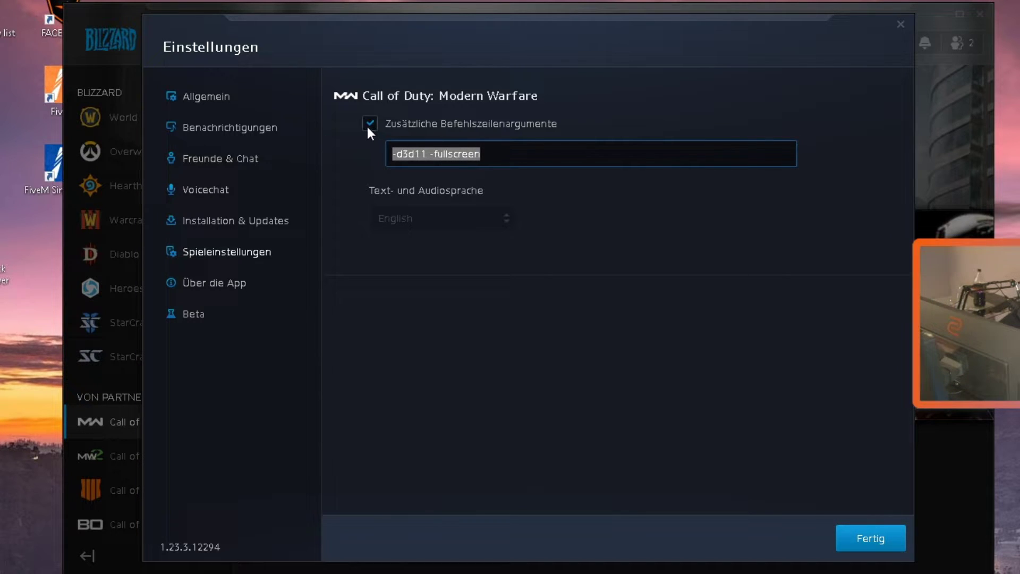
pyautogui.press('Right')
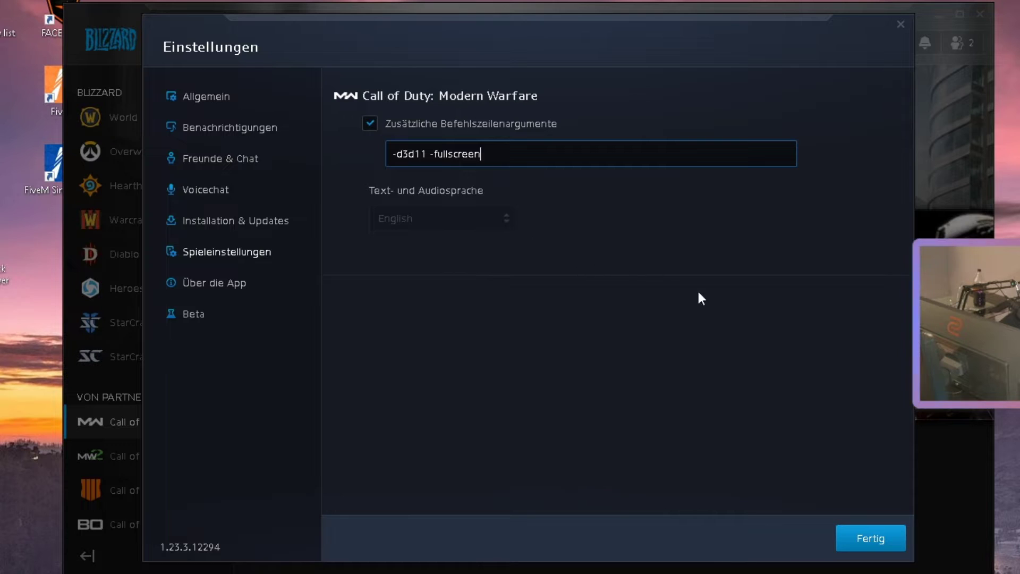
pyautogui.click(870, 547)
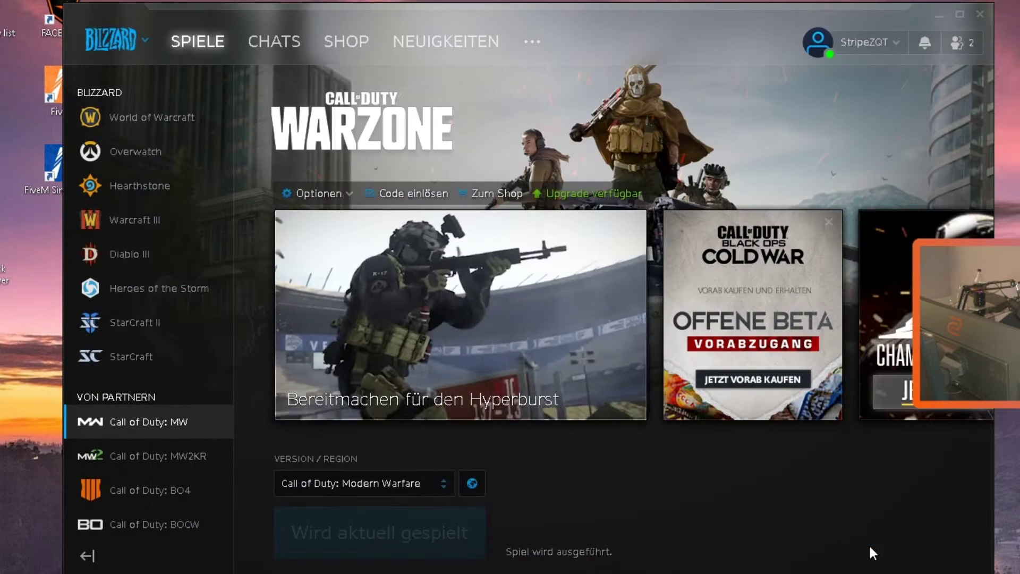
# In an administrator Command Prompt, enter "powercfg -duplicatescheme e9a42b02-d5df-448d-aa00-03f14749eb61" without running it, and close the window
pyautogui.press('super+d')
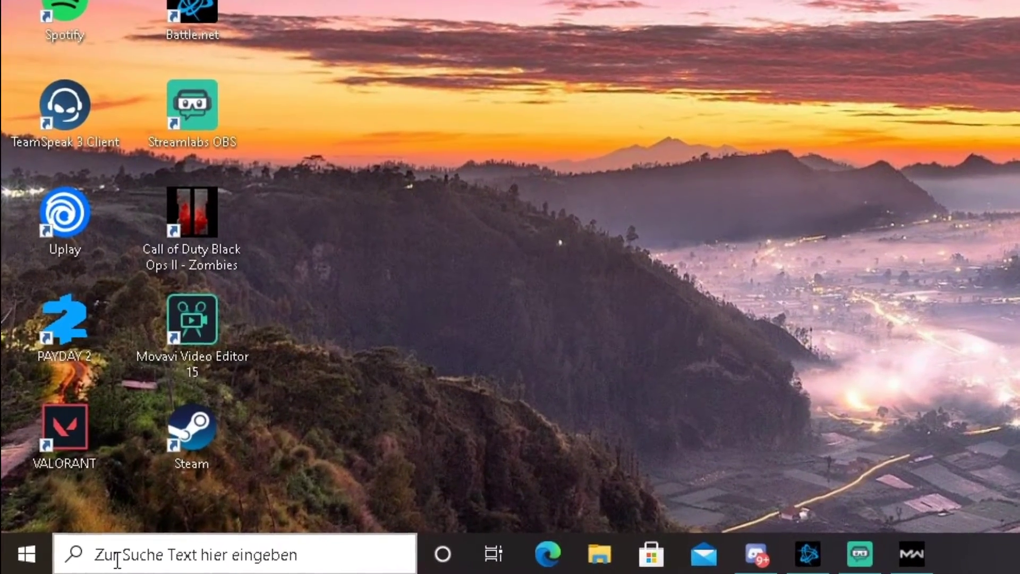
pyautogui.click(55, 563)
pyautogui.write('cmd')
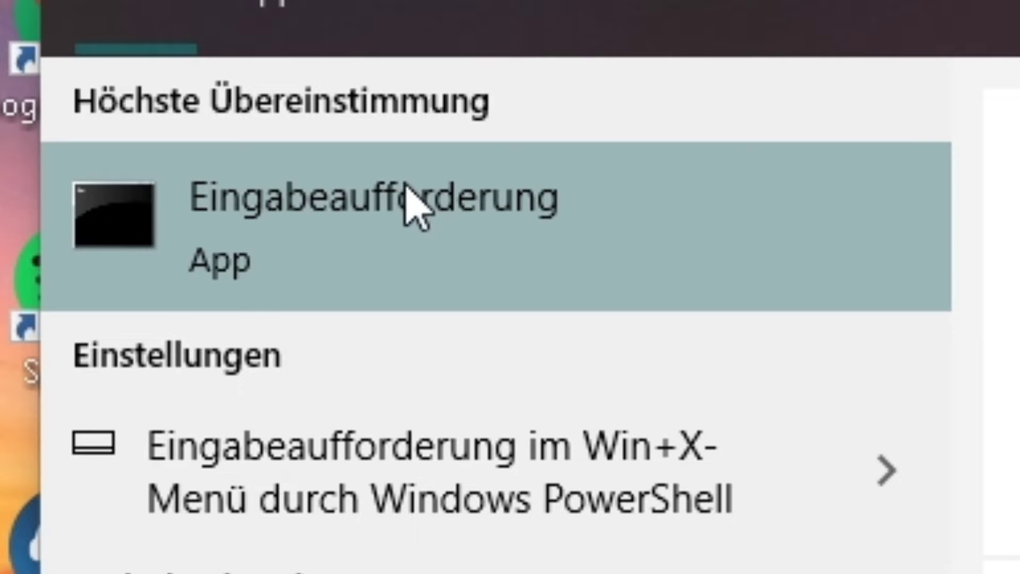
pyautogui.rightClick(417, 194)
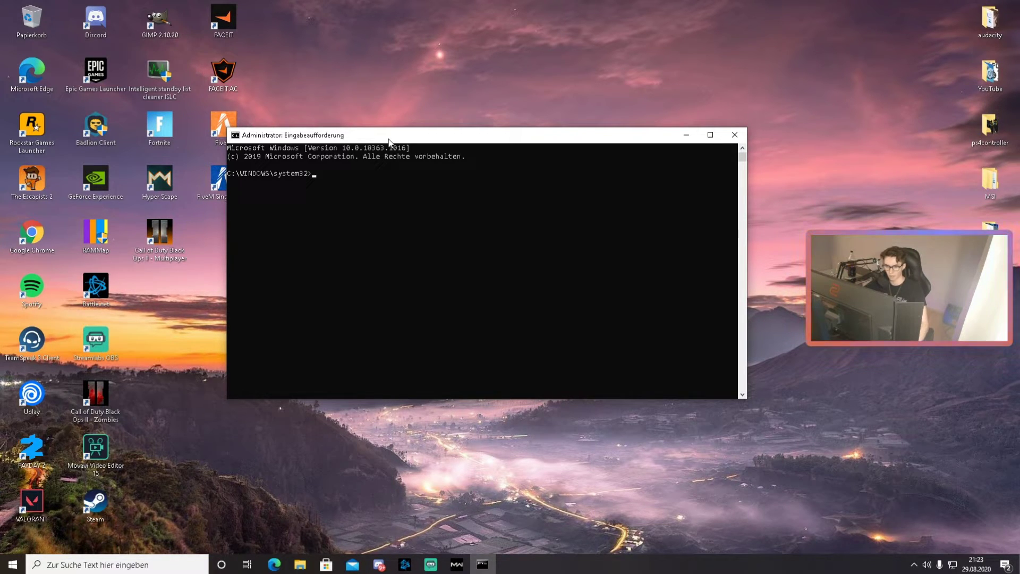
pyautogui.write('powercfg -duplicatescheme e9a42b02-d5df-448d-aa00-03f14749eb61')
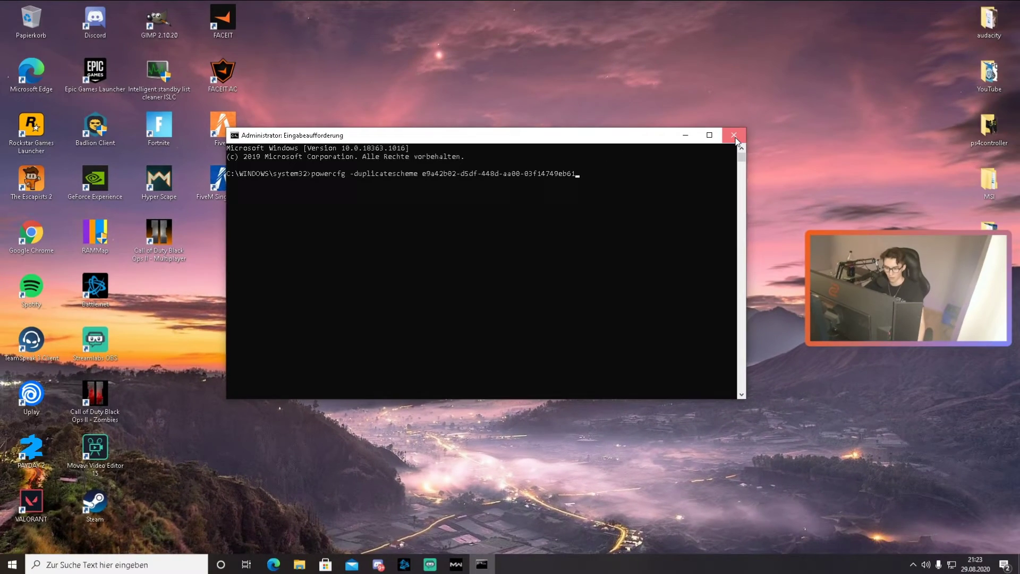
pyautogui.click(962, 58)
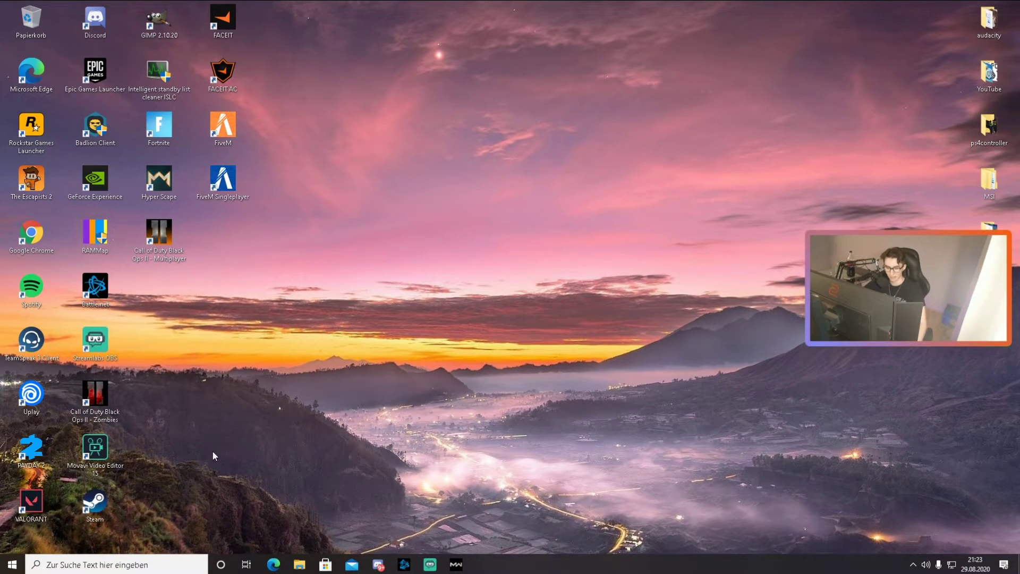
# Open the Windows power plan selection and check the preferred and additional power plans
pyautogui.press('super')
pyautogui.write('ener')
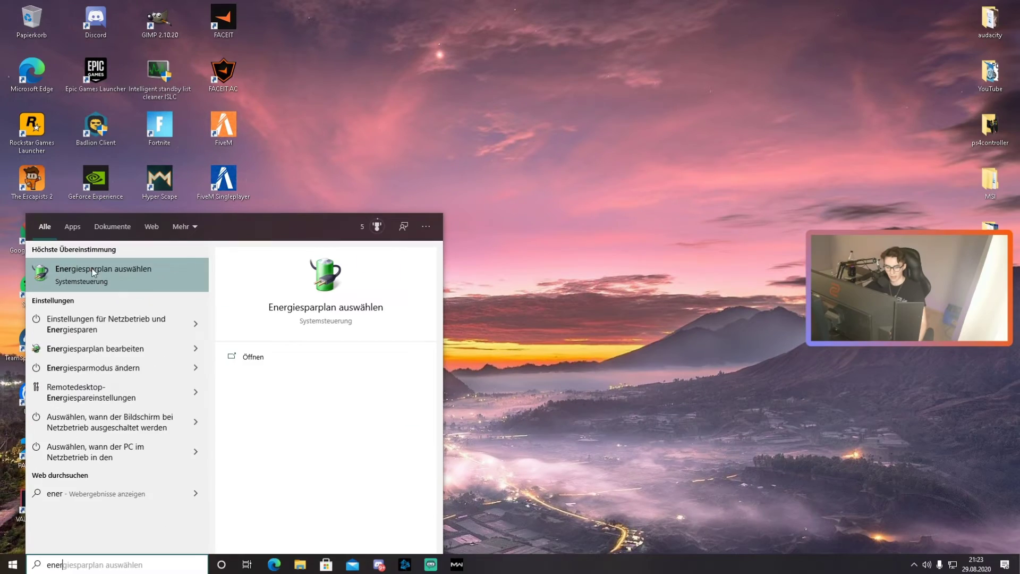
pyautogui.click(456, 236)
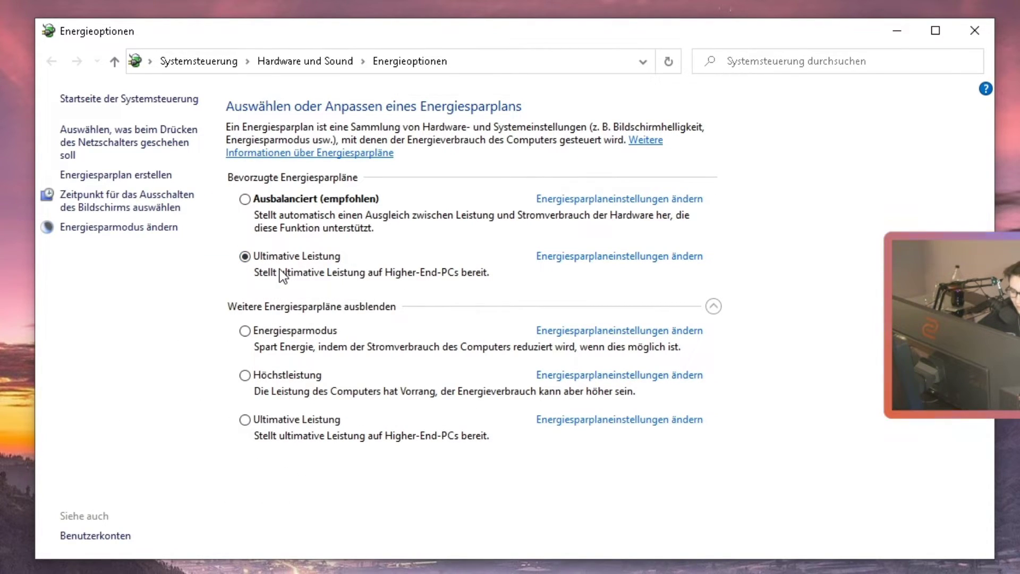
pyautogui.click(713, 306)
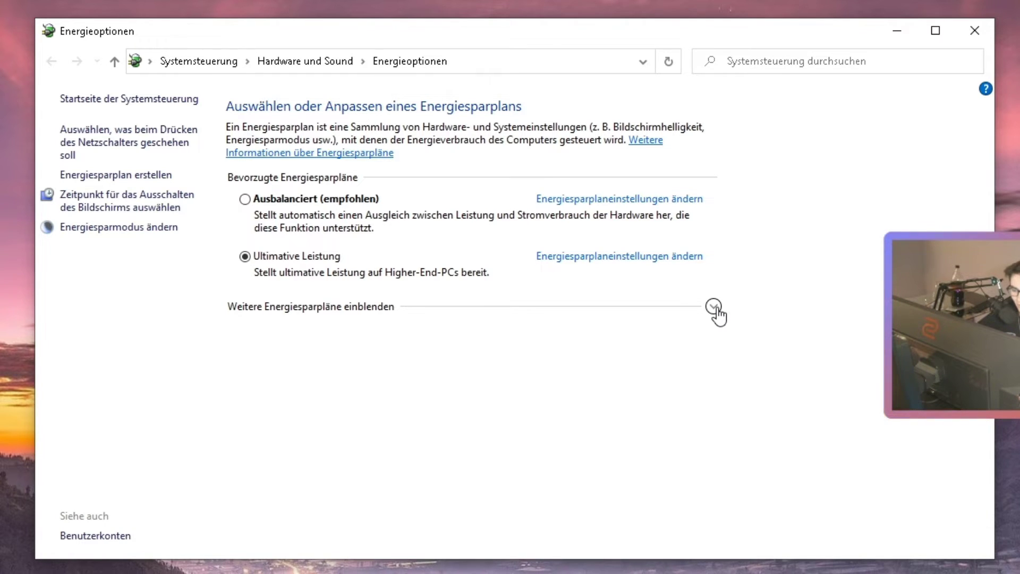
pyautogui.click(715, 307)
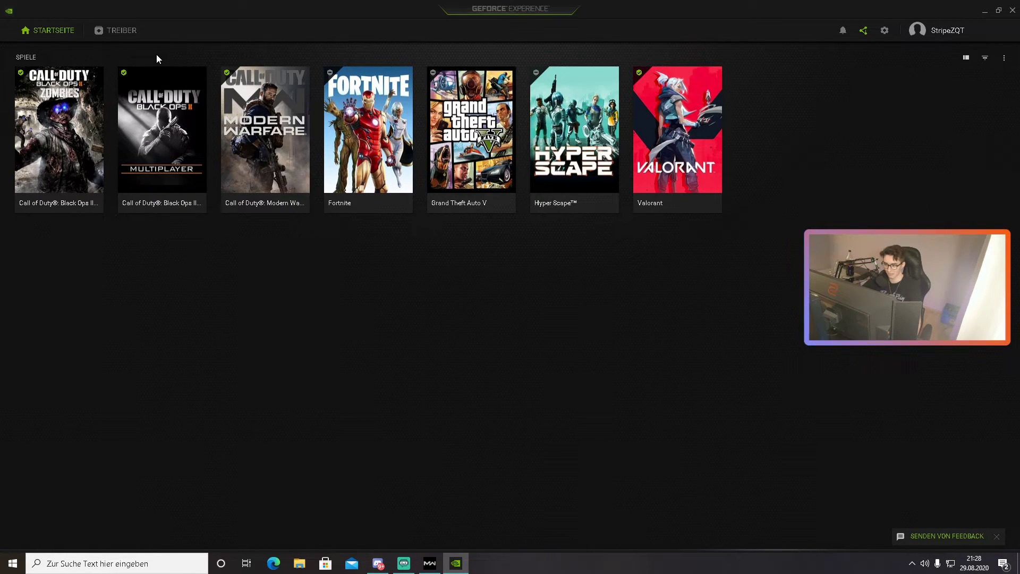
# Check for graphics driver updates in GeForce Experience
pyautogui.click(109, 32)
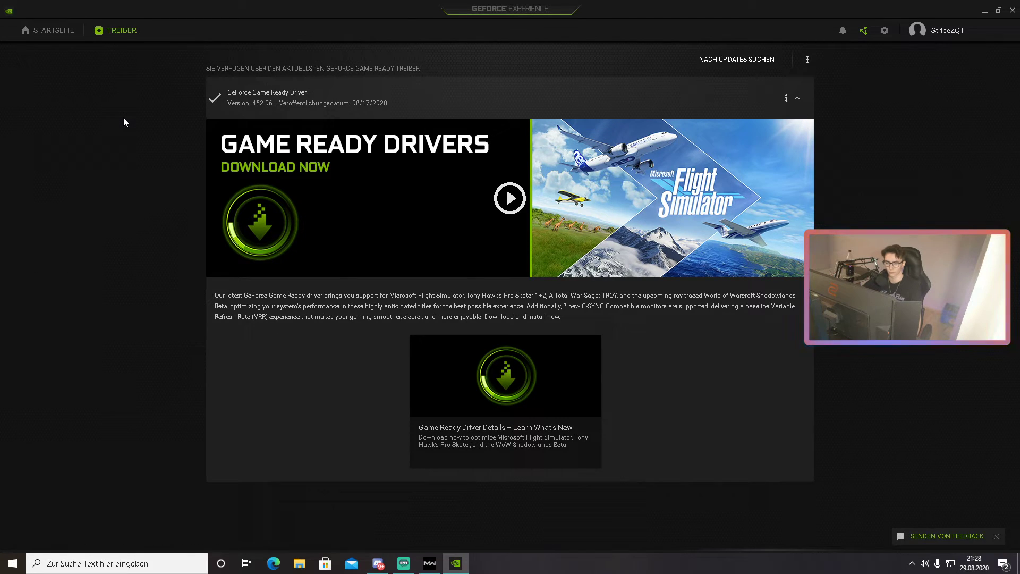
pyautogui.click(729, 61)
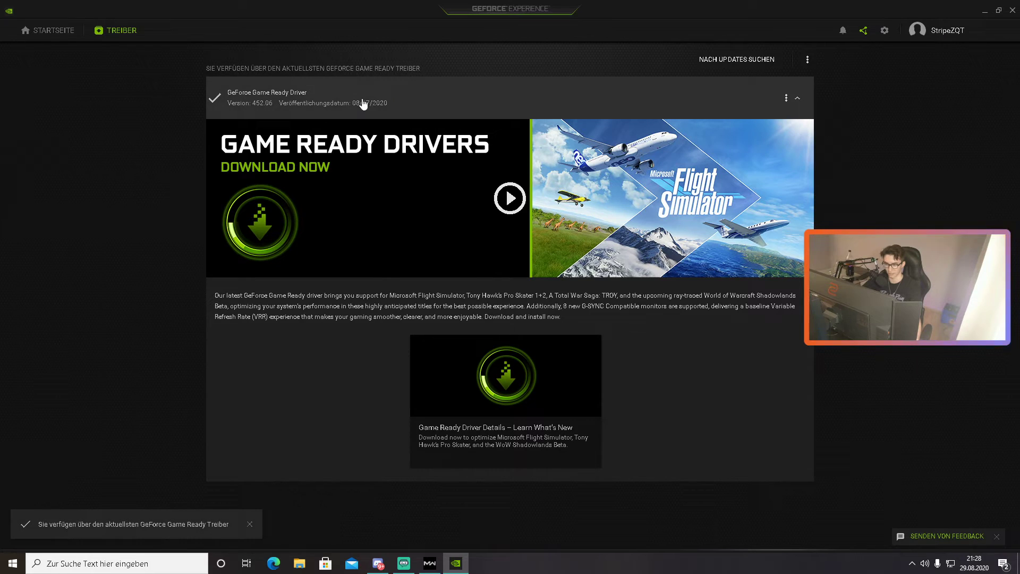